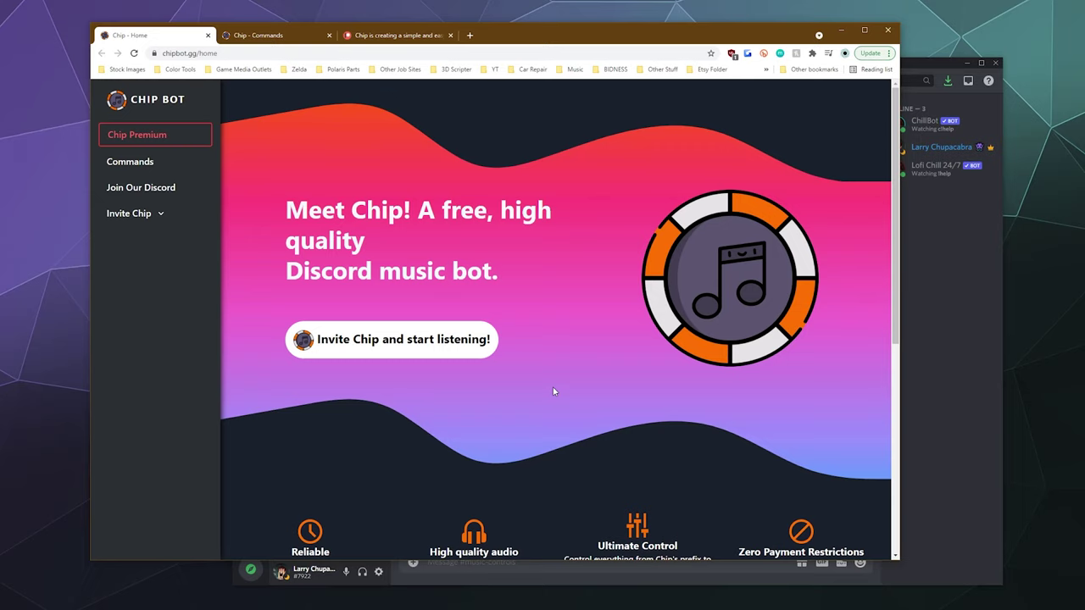
Start inviting the Chip music bot from its website's home page.
scroll(553, 391, "down", 2)
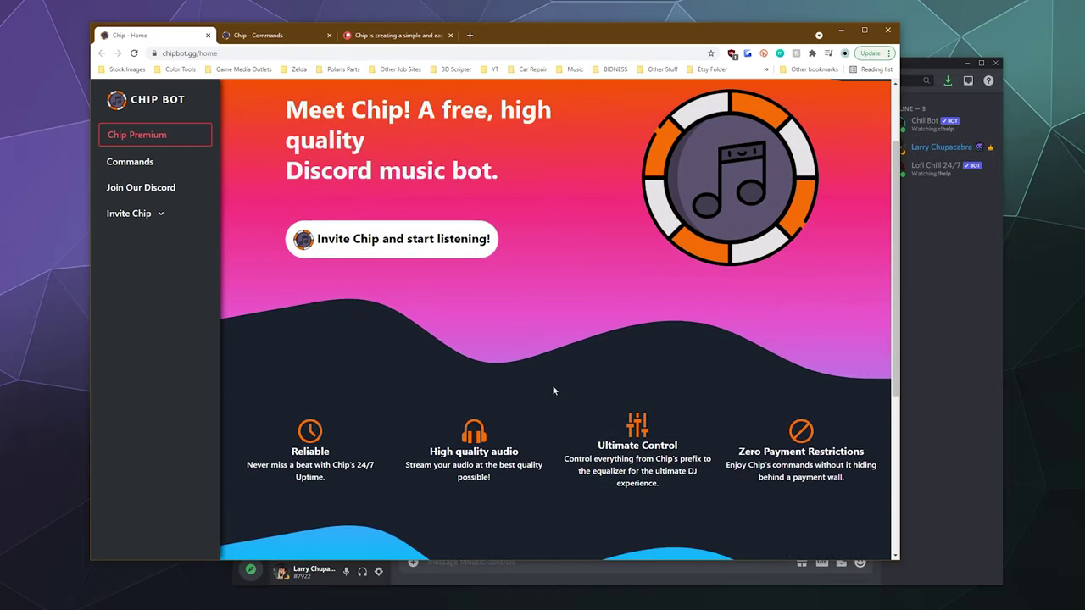
scroll(553, 390, "up", 2)
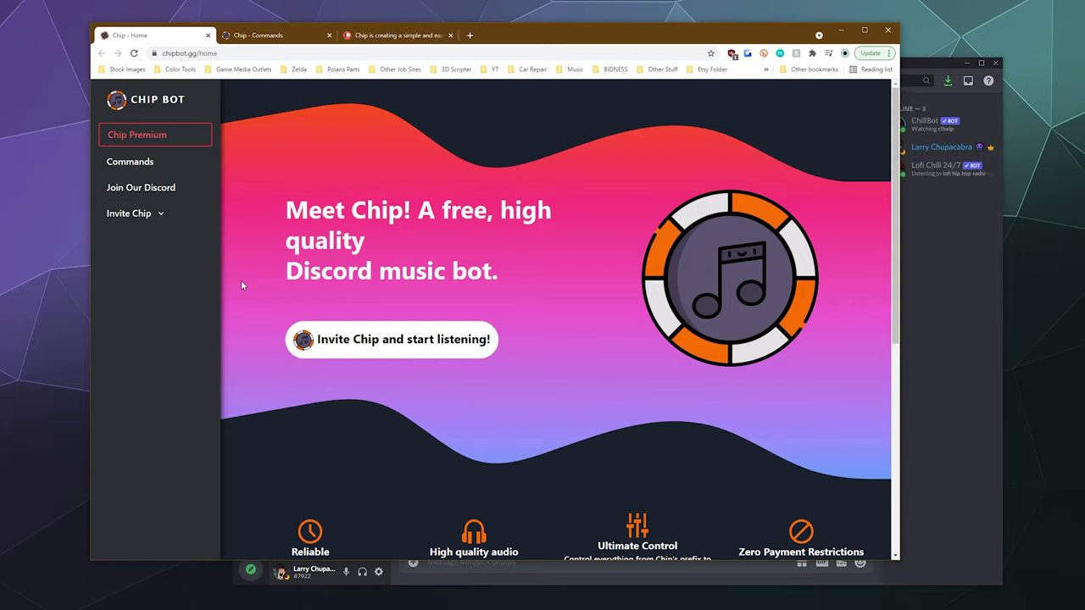
left_click(136, 215)
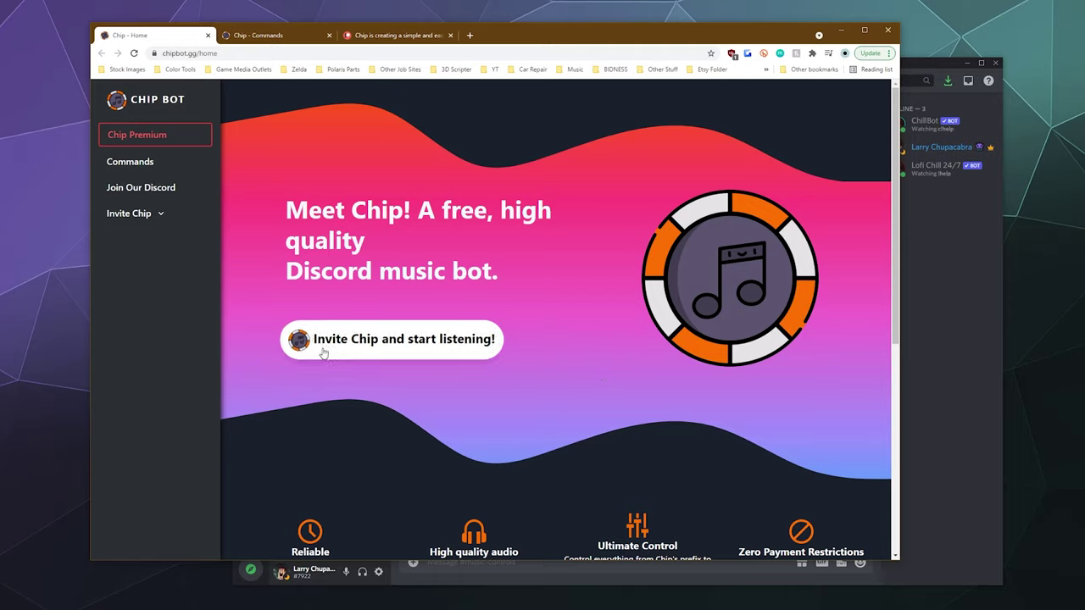
left_click(418, 346)
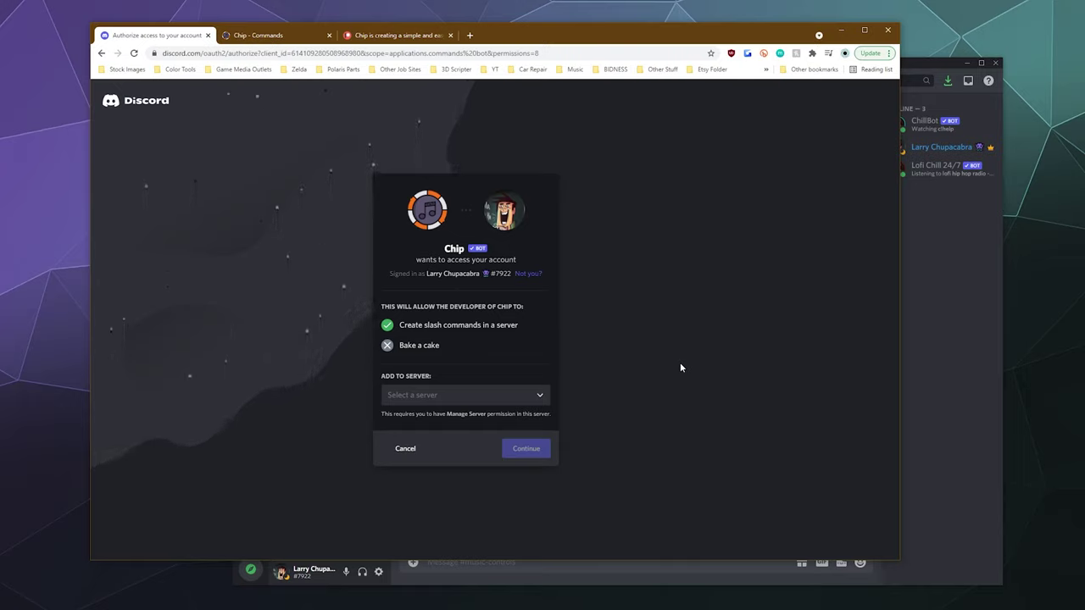
Authorize Chip on Chupacabra Test Server with the Administrator permission and close the authorization page.
left_click(429, 399)
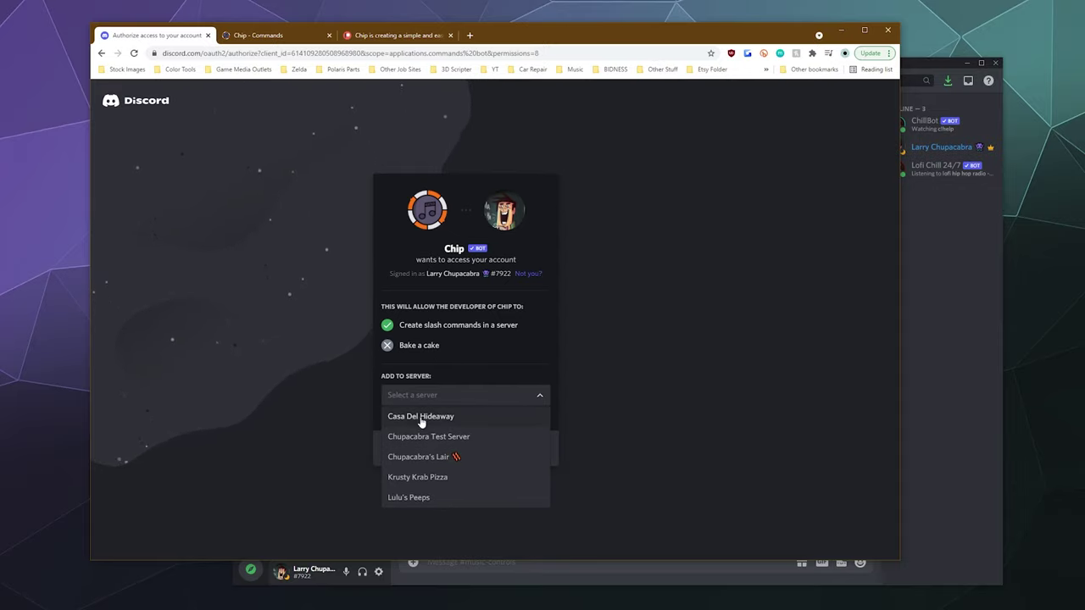
left_click(393, 439)
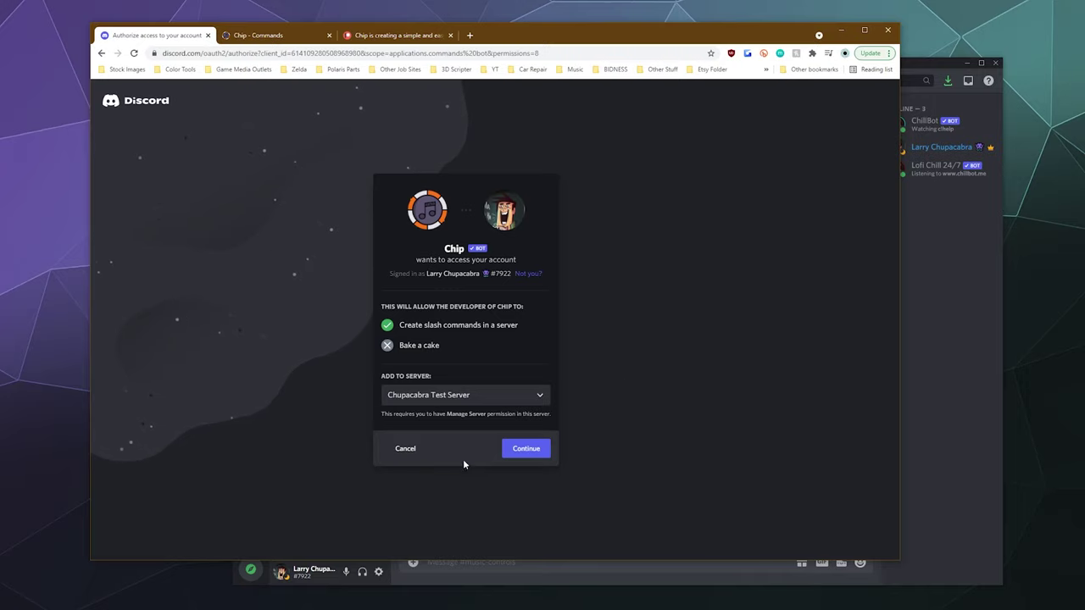
left_click(529, 449)
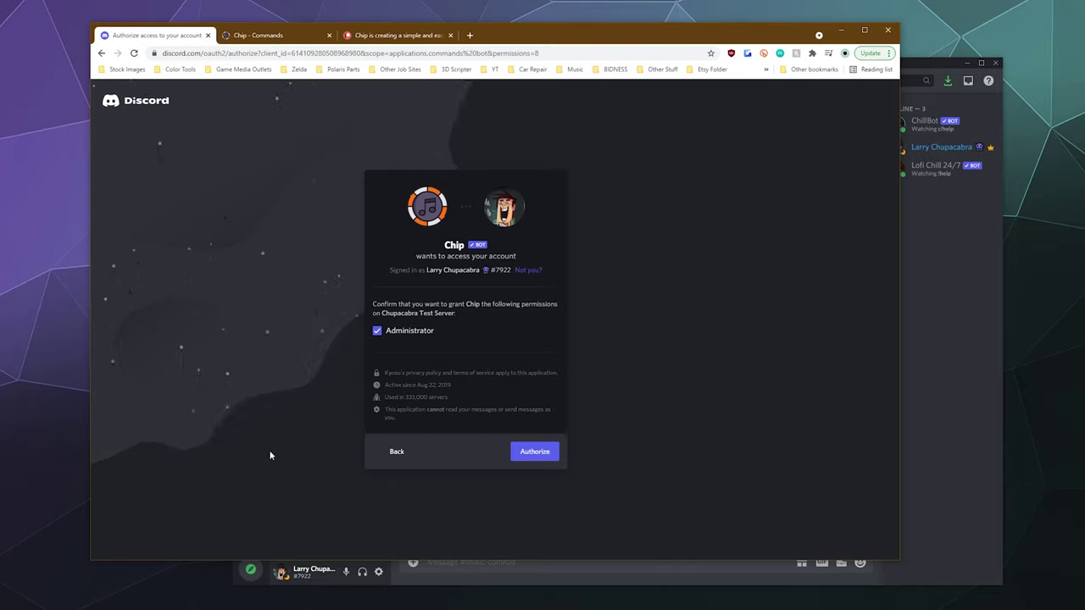
left_click(521, 458)
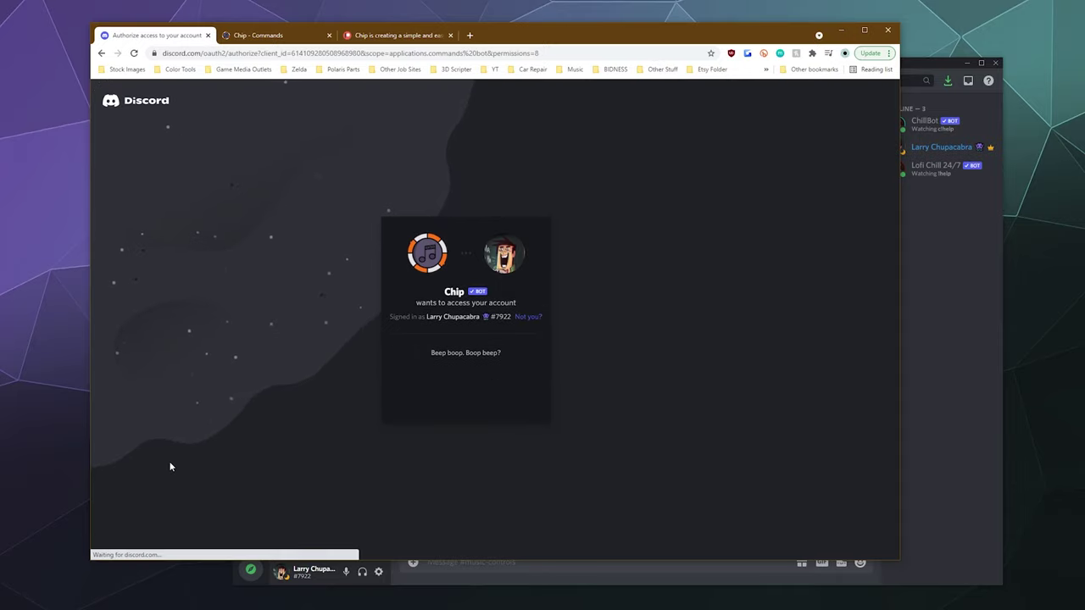
left_click(424, 397)
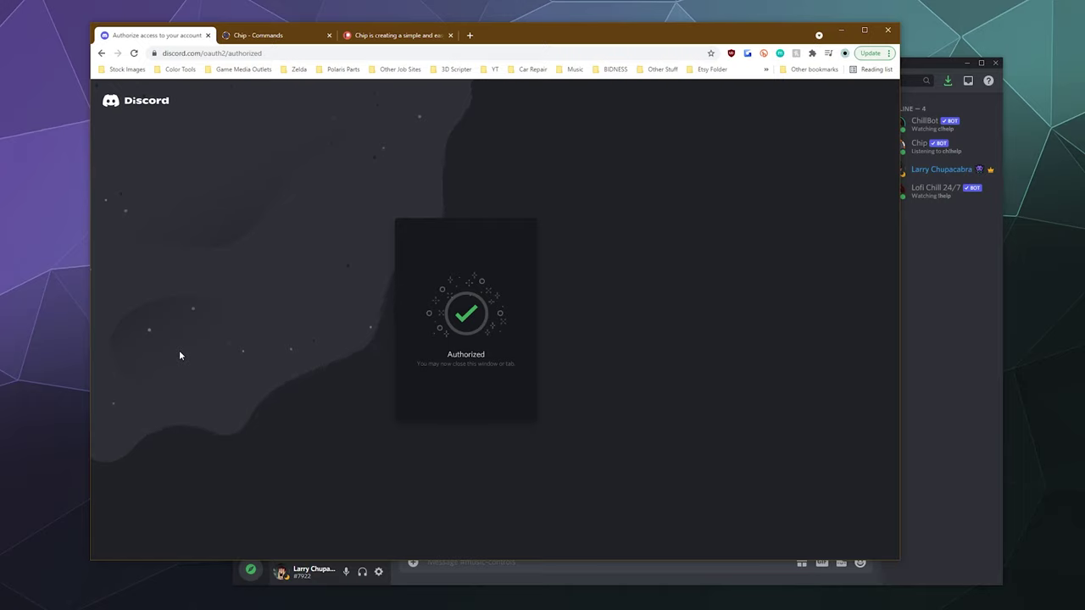
left_click(208, 35)
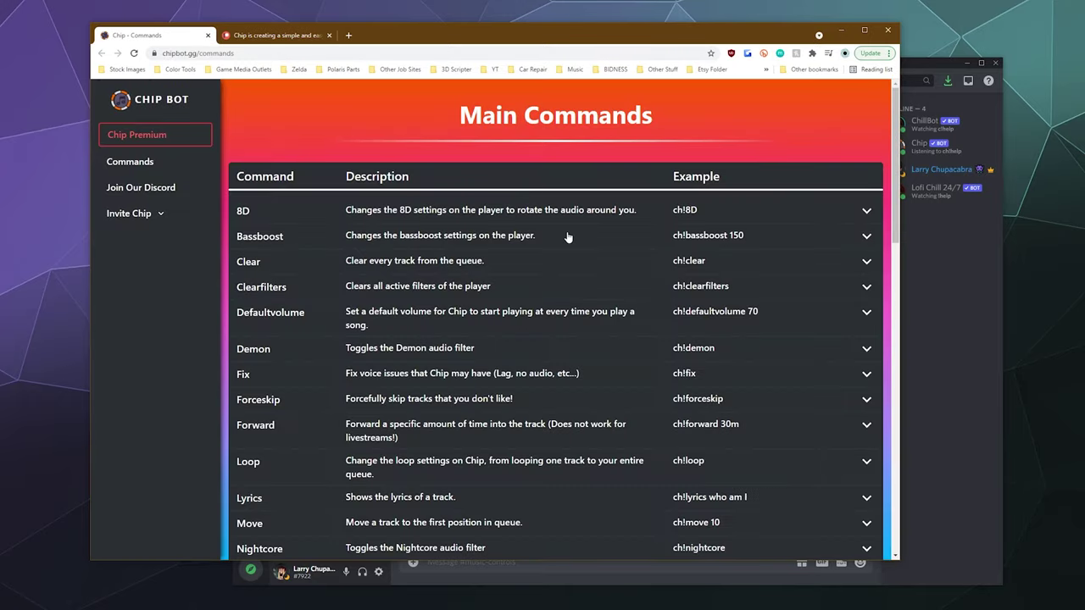
Switch to Discord and request Chip's help menu in the music-controls channel with ch!help.
left_click(930, 325)
left_click(303, 122)
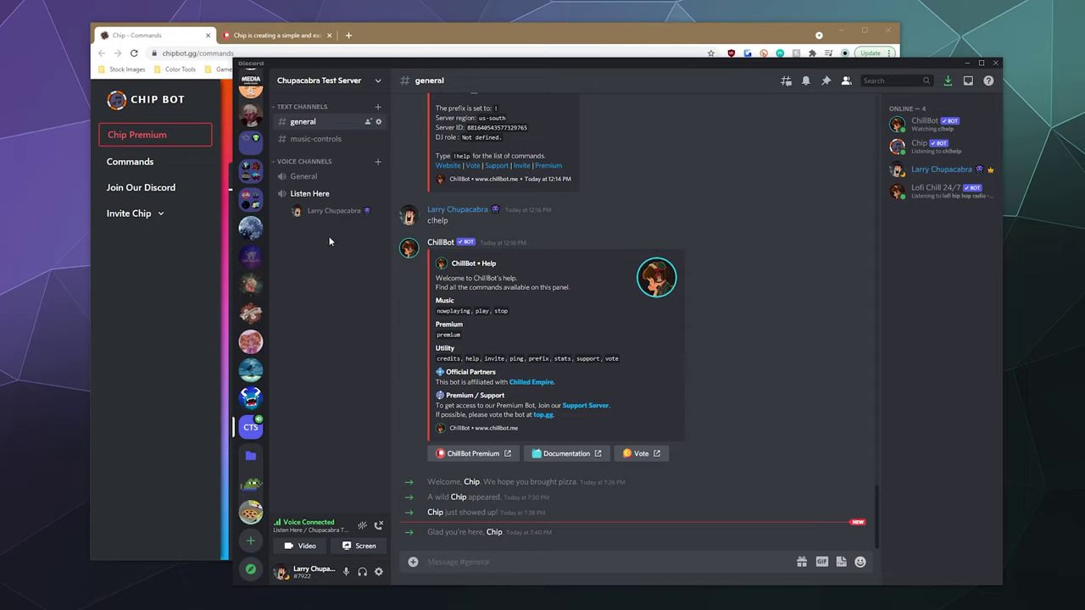
left_click(315, 139)
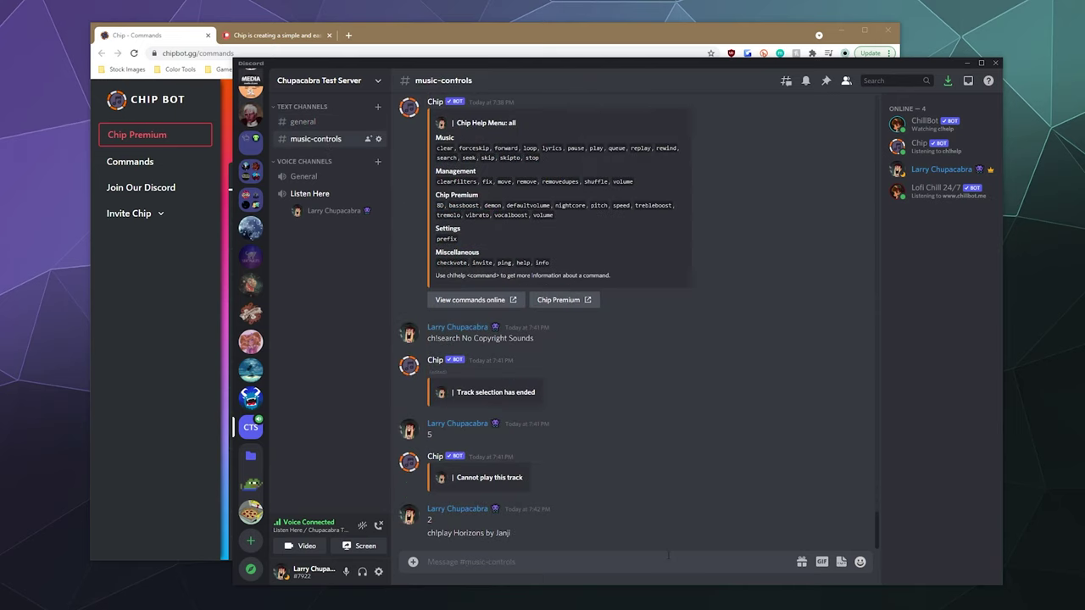
type("ch!help")
key("Return")
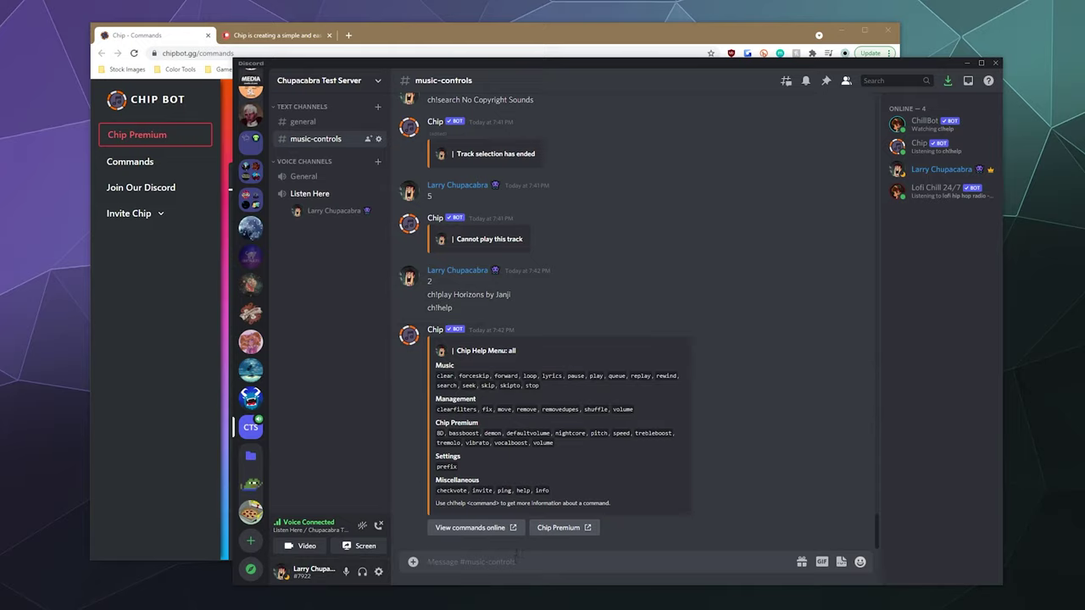
Search for tracks with ch!search No Copyright Sounds and choose result 1 to play.
type("ch!search No Copyright Sounds")
key("Return")
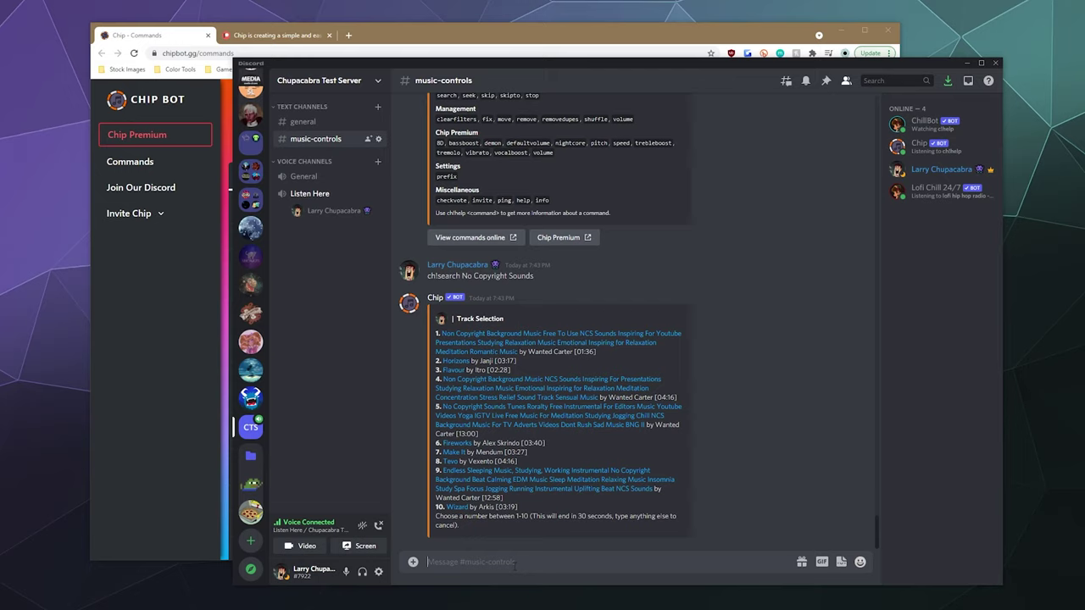
type("1")
key("Return")
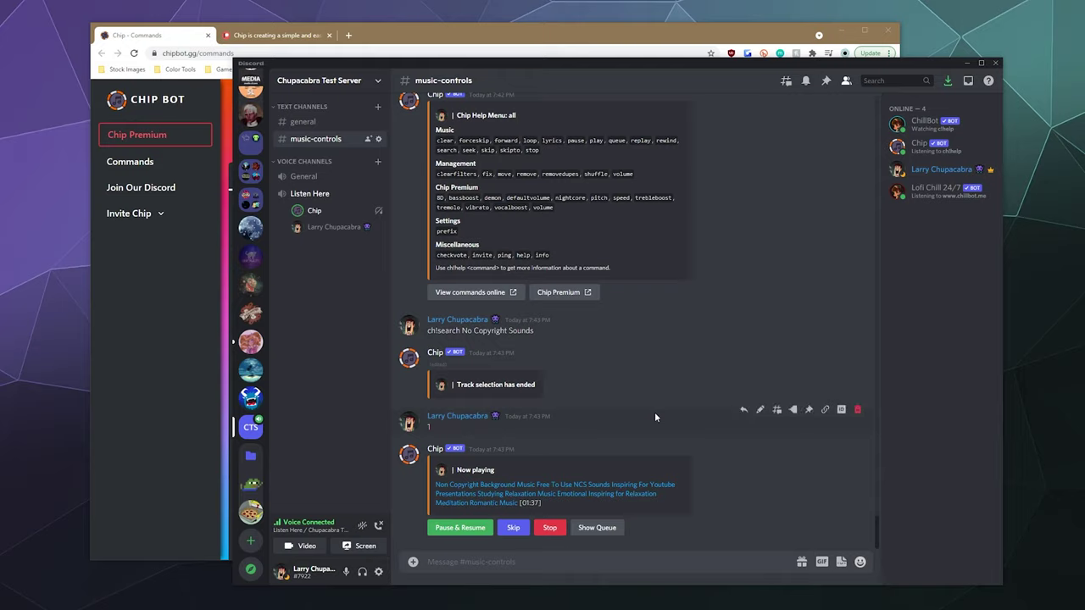
Search for tracks with ch!search NCS and queue result 2, Heart Afire.
type("ch!sear")
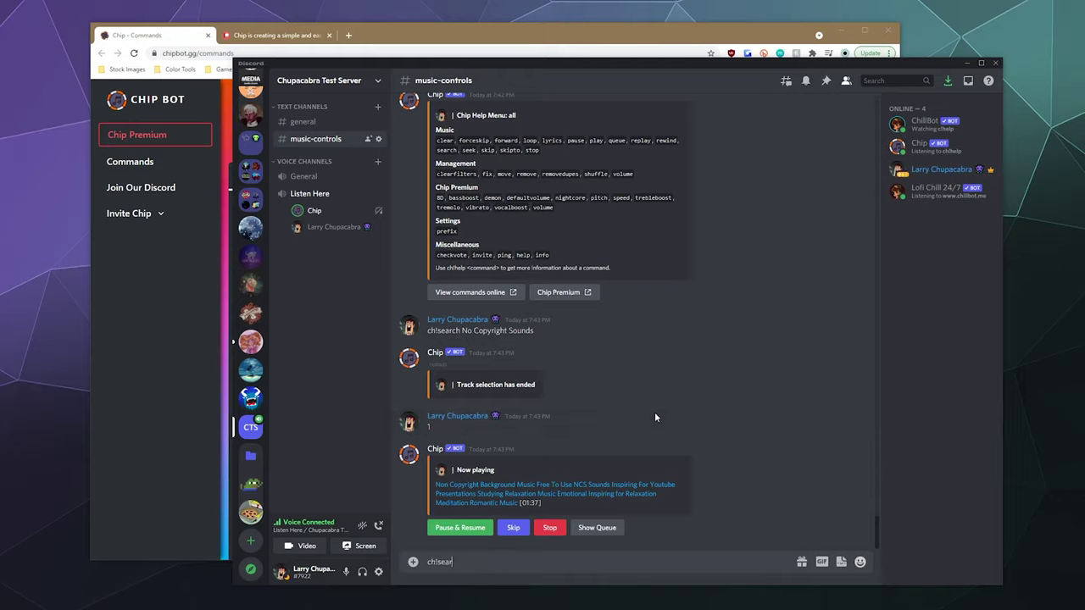
type("ch NCS")
key("Return")
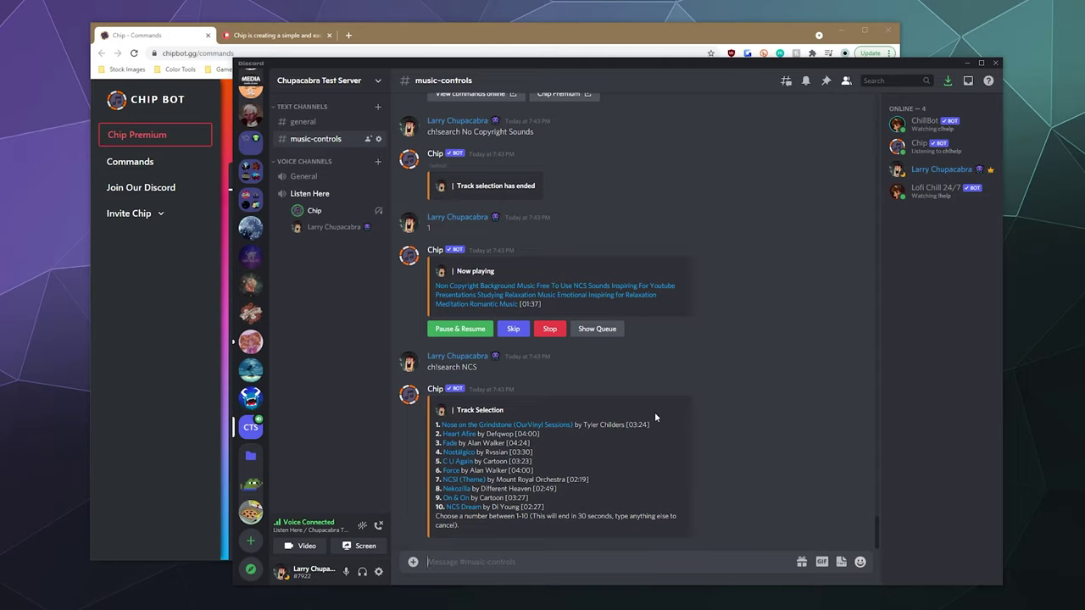
type("2")
key("Return")
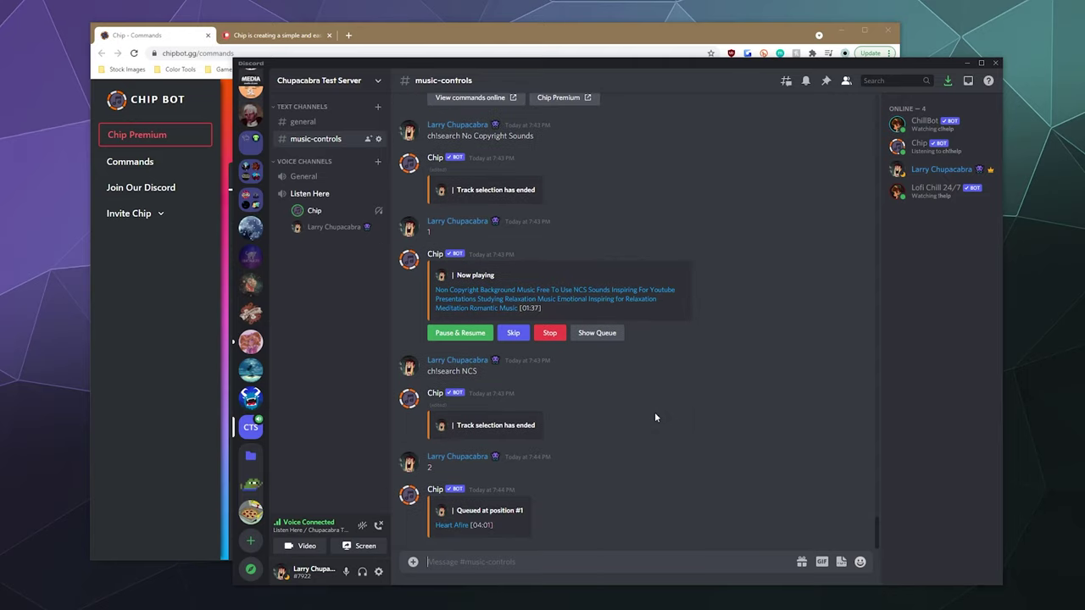
Repeat the ch!search NCS track search and queue result 10, NCS Dream.
type("ch!search NCS")
key("Return")
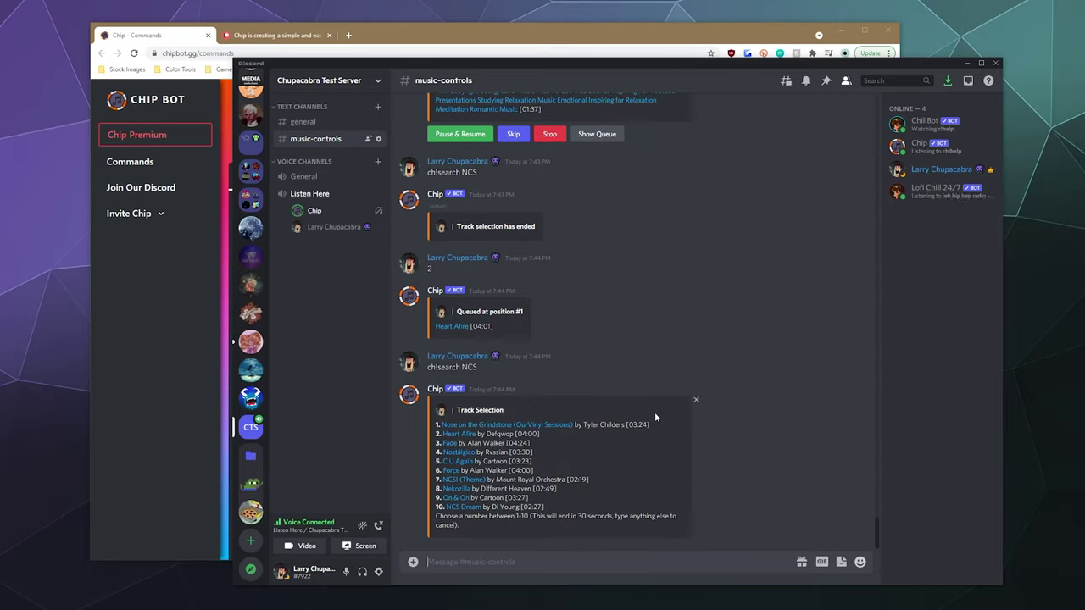
type("10")
key("Return")
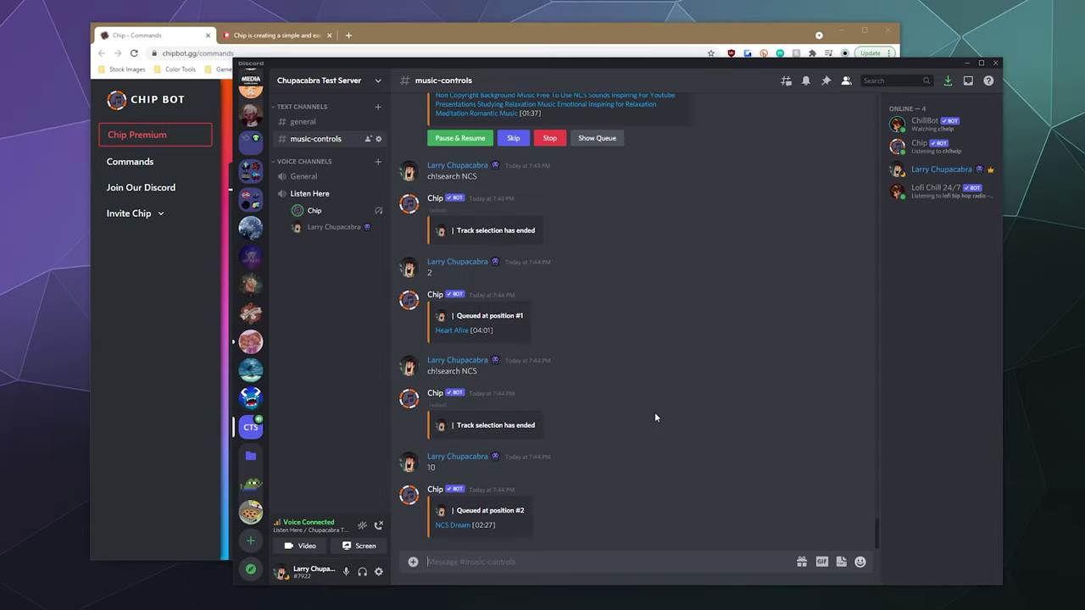
Display the server's current music queue with ch!queue.
type("ch!queu")
key("BackSpace")
key("BackSpace")
key("BackSpace")
key("BackSpace")
type("queue")
key("Return")
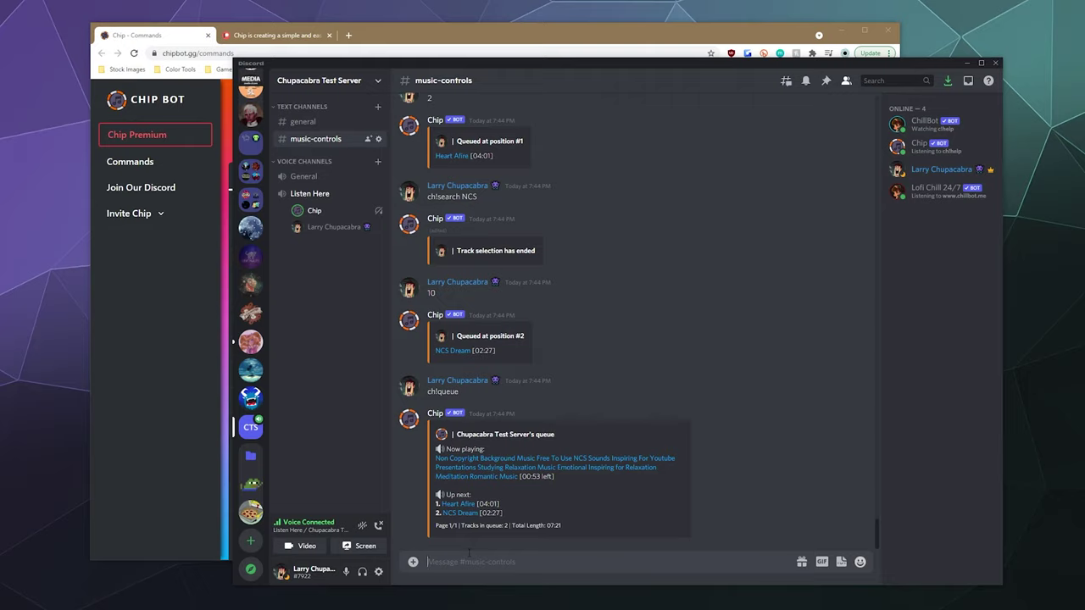
Remove the first queued track with ch!remove 1 and display the updated queue with ch!queue.
type("ch!remove 1")
key("Return")
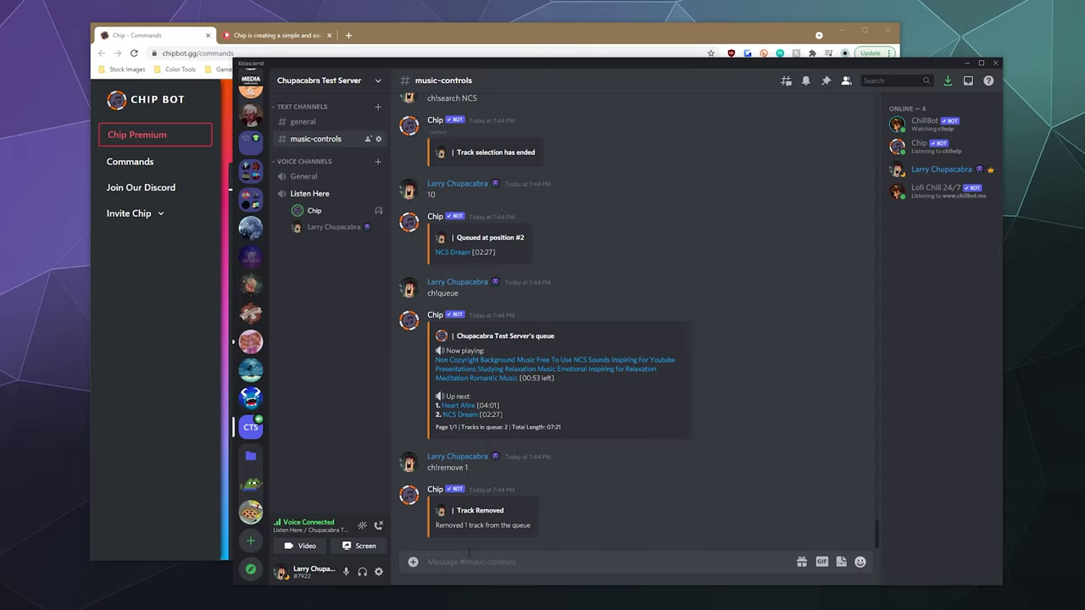
type("ch!queue")
key("Return")
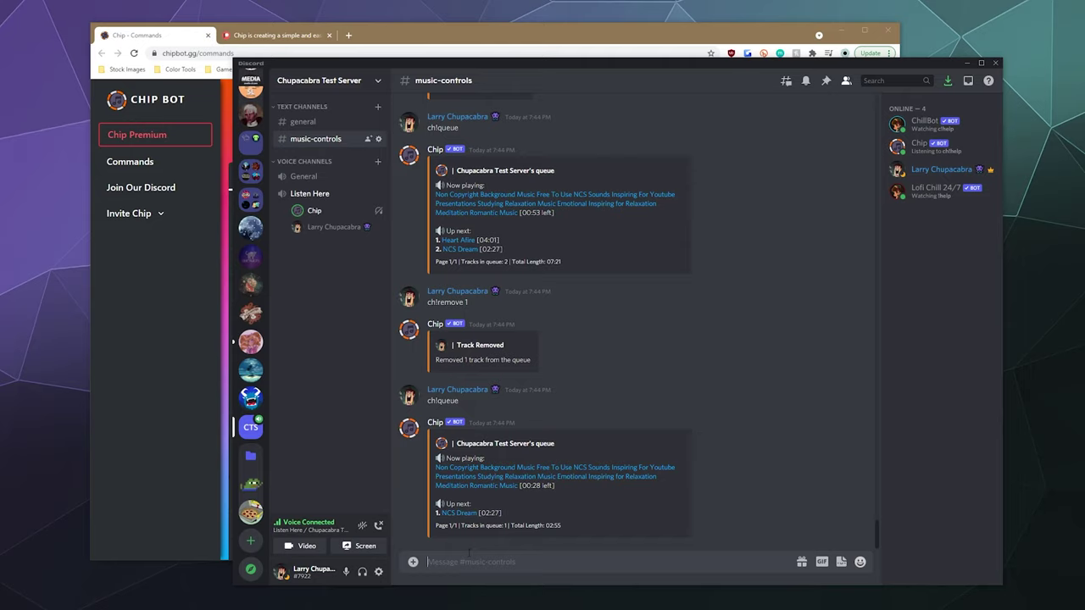
type("ch!paus")
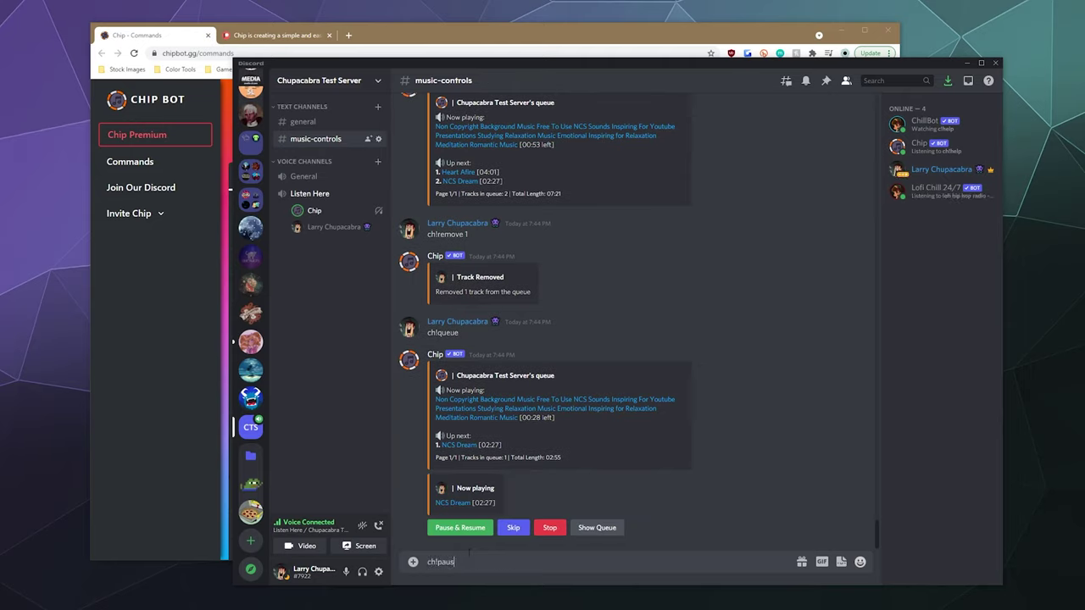
key("ctrl+a")
key("BackSpace")
Look up the voice-fixing command in Chip's online command list and send ch!fix in the music-controls channel.
left_click(156, 331)
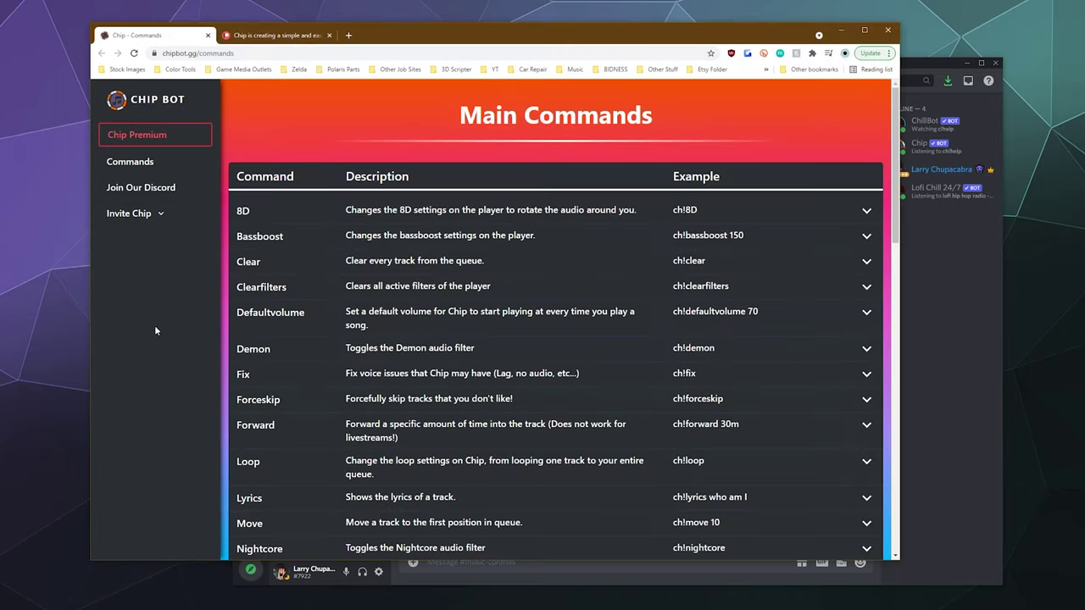
scroll(309, 248, "down", 3)
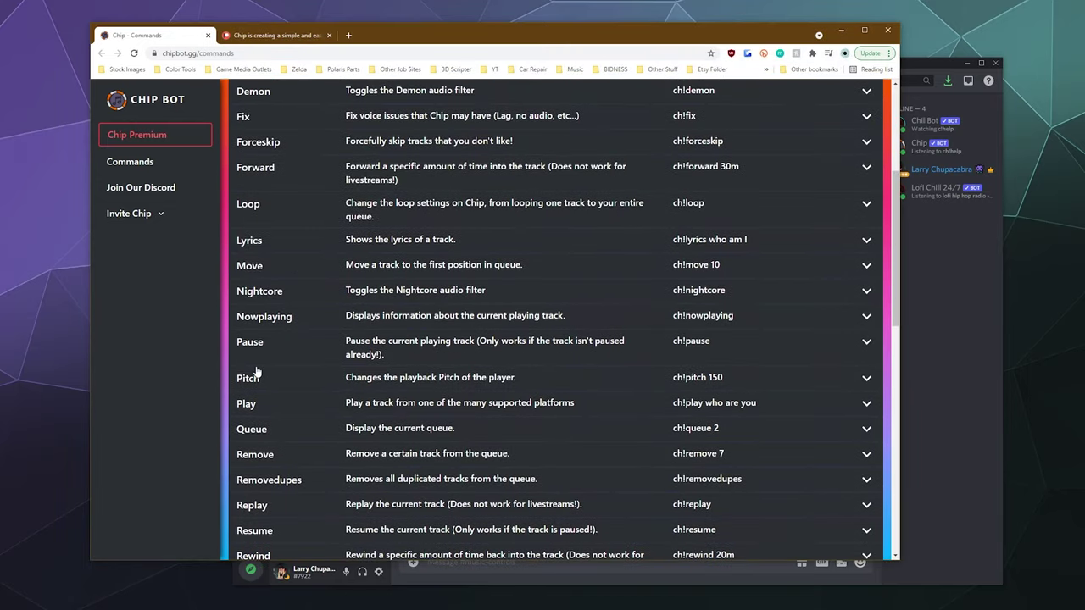
scroll(256, 373, "up", 2)
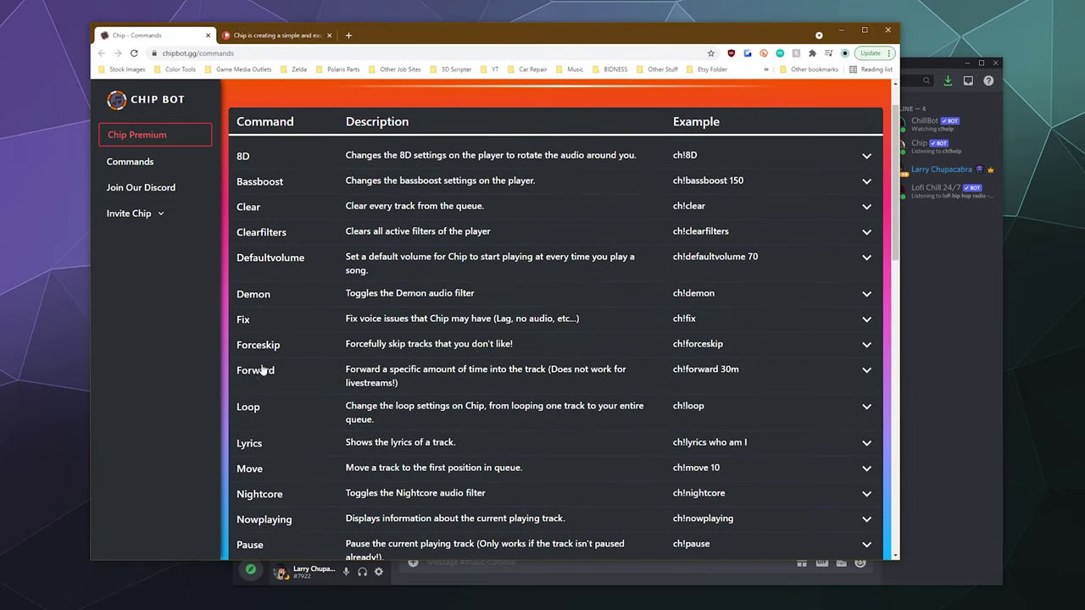
left_click(741, 567)
type("c")
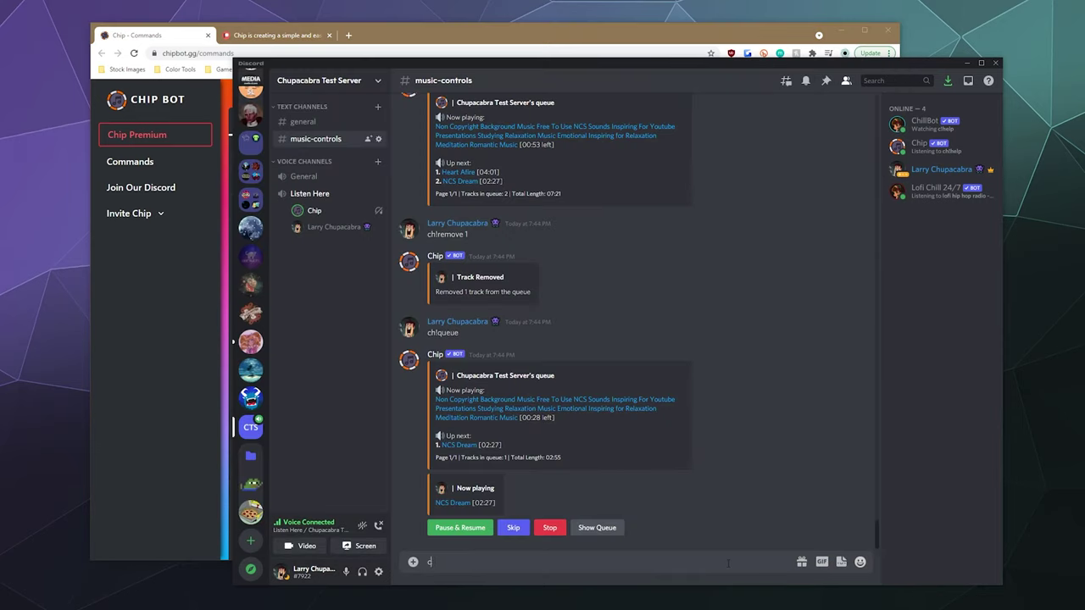
type("h!fix")
key("Return")
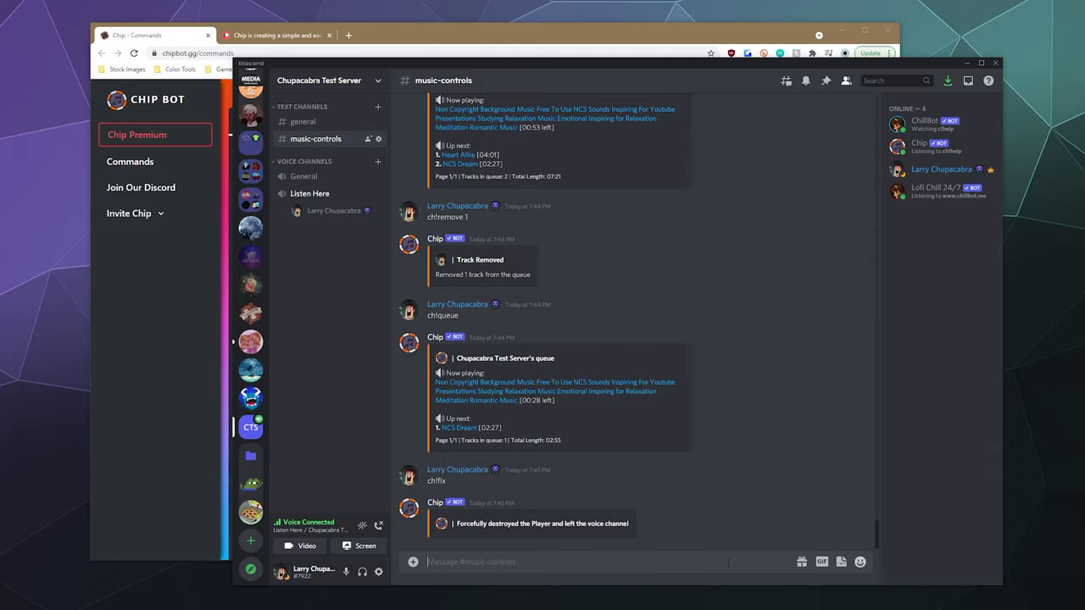
Restart playback by searching with ch!search NCS and choosing result 10, NCS Dream.
type("ch!search NCS")
key("Return")
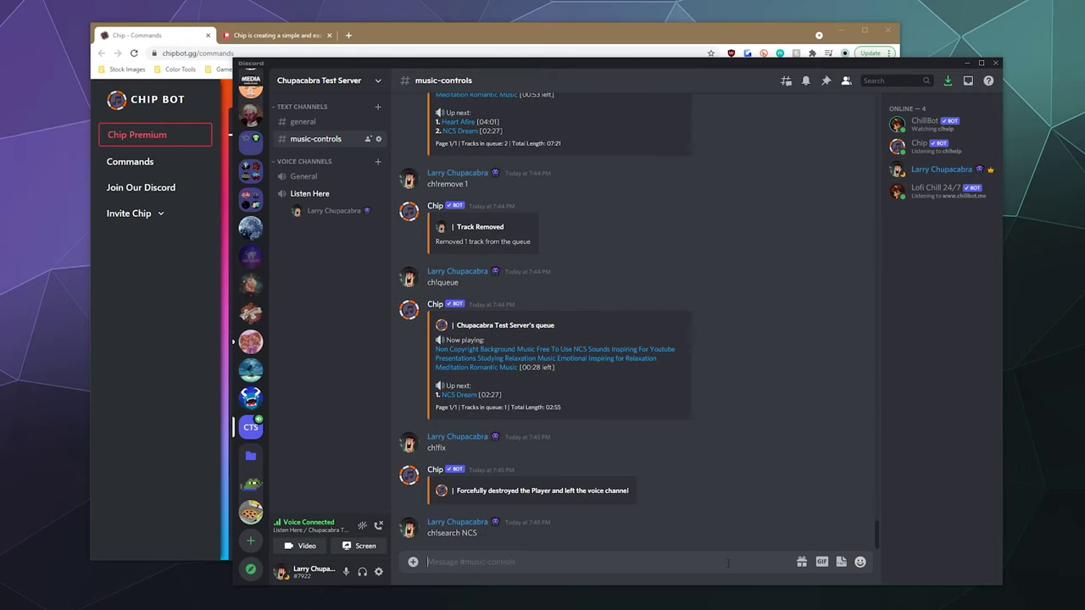
type("10")
key("Return")
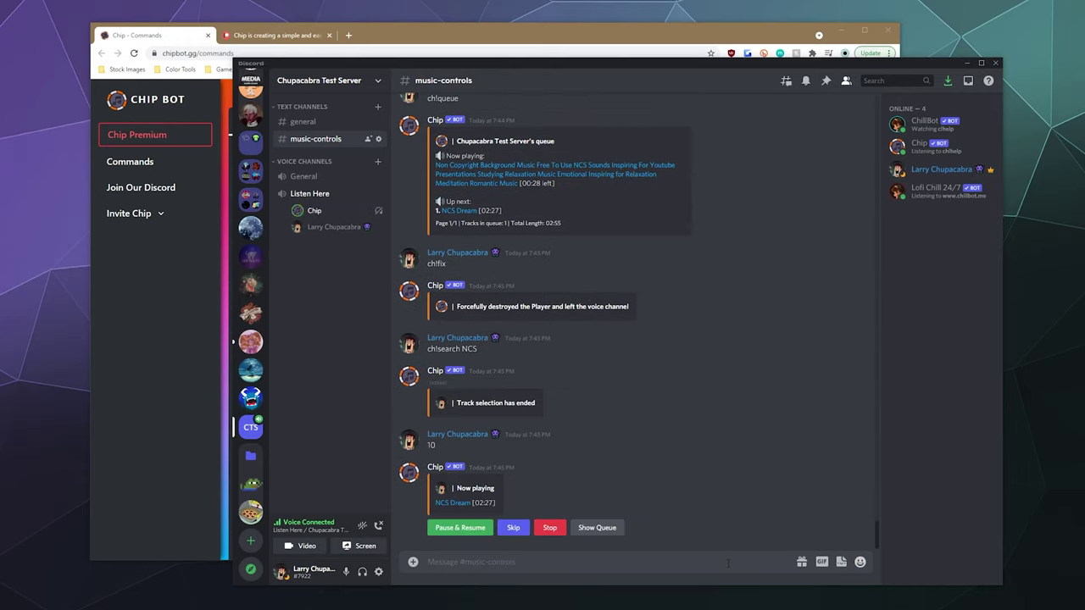
Review the playback and audio filter commands in Chip's online command list, and return to the music-controls channel in Discord.
left_click(117, 387)
scroll(313, 424, "down", 4)
scroll(314, 273, "up", 2)
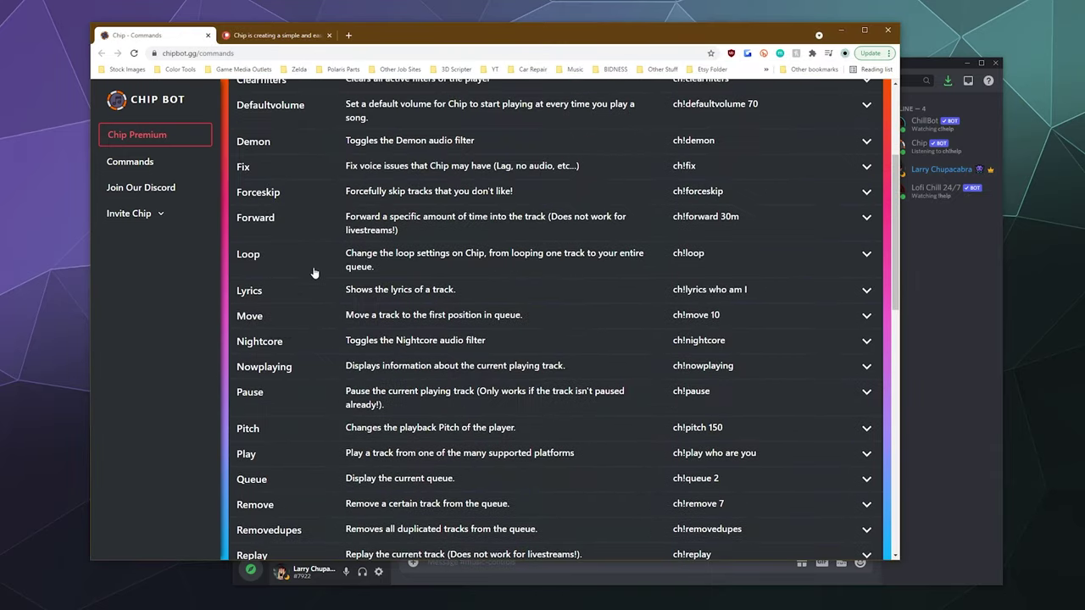
scroll(314, 273, "down", 3)
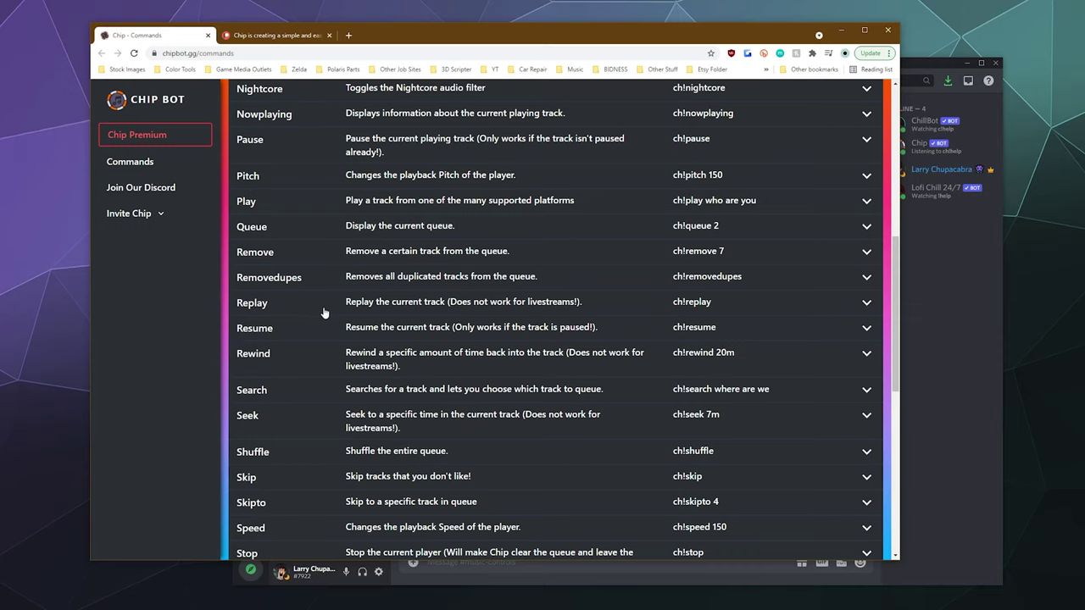
scroll(292, 407, "down", 3)
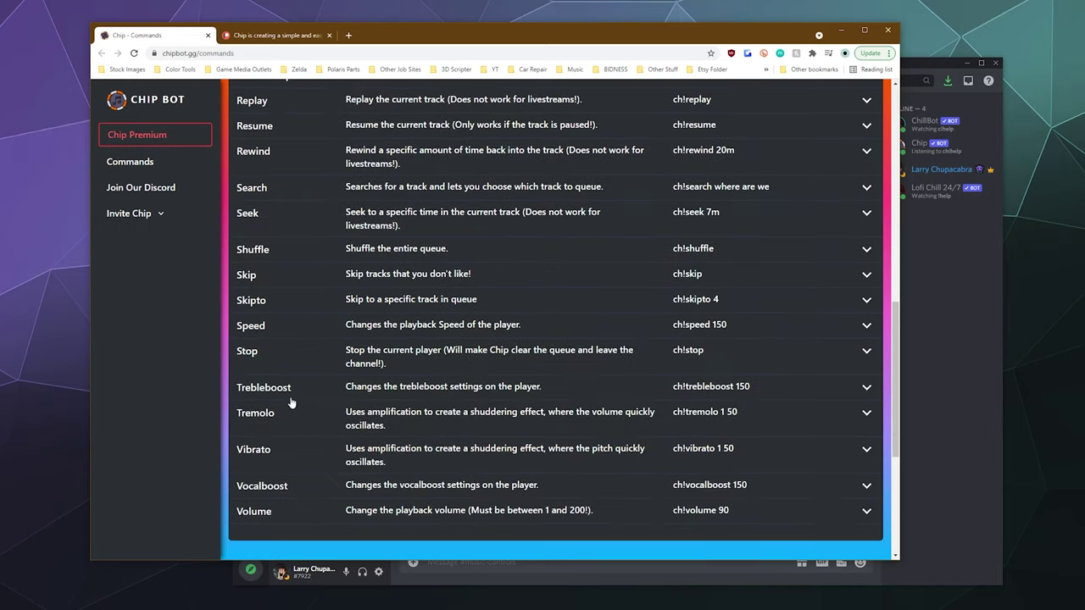
left_click(717, 575)
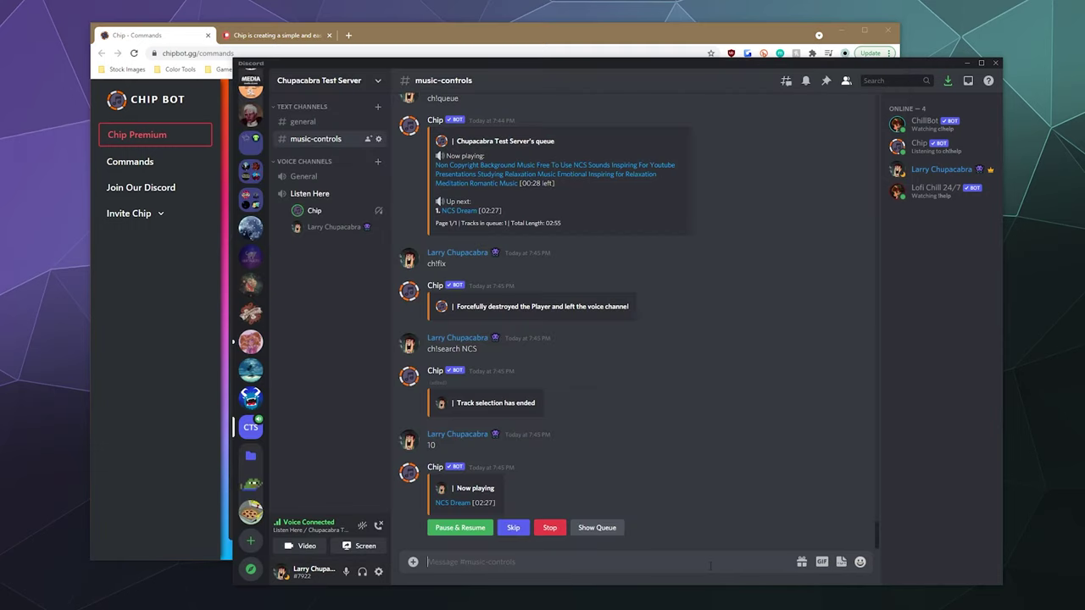
Try to change Chip's loop settings by sending ch!loop in the music-controls channel.
type("ch!loop")
key("Return")
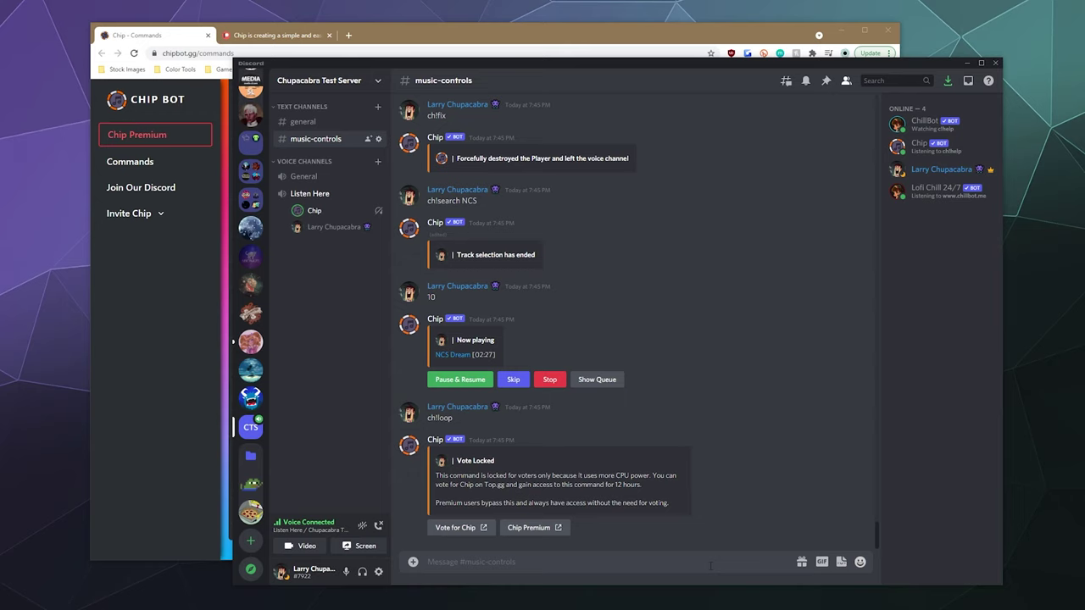
Review the full list of main commands on Chip's website, from 8D to Vocalboost, and return to the music-controls channel in Discord.
left_click(138, 317)
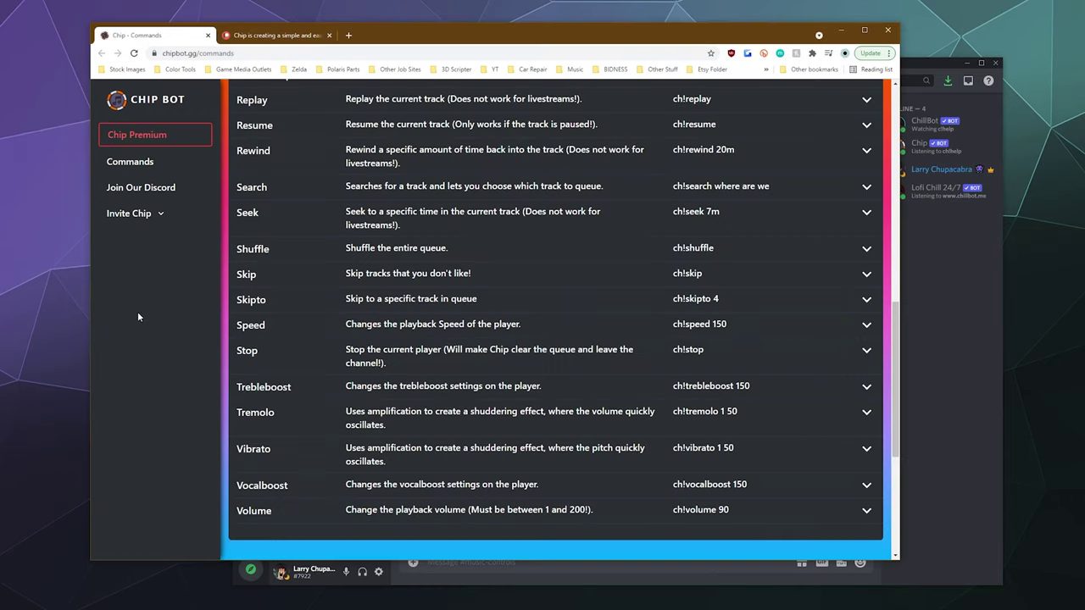
scroll(294, 398, "up", 7)
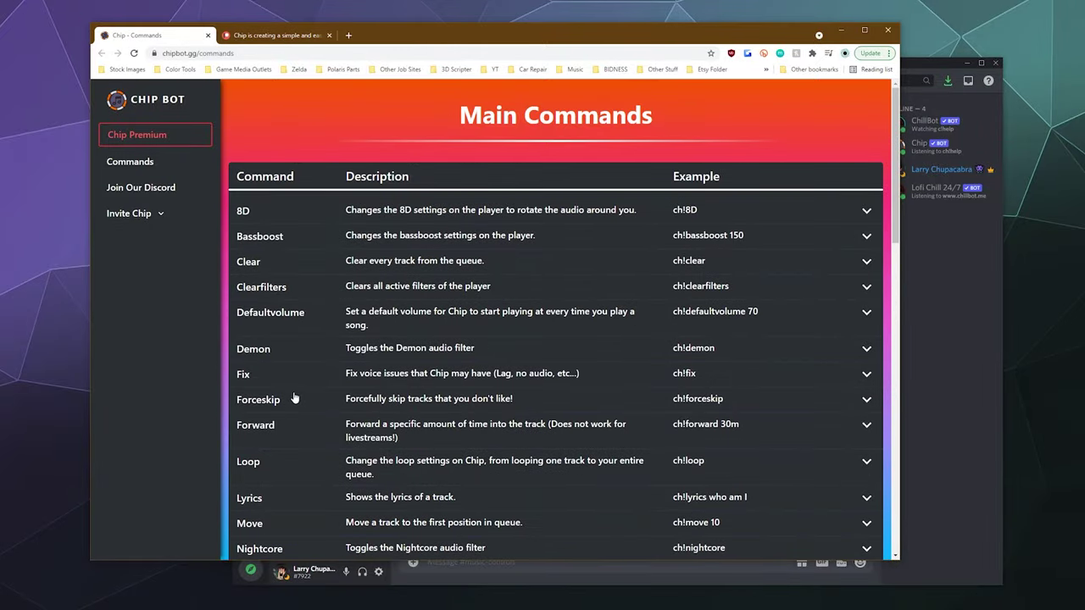
scroll(292, 363, "down", 5)
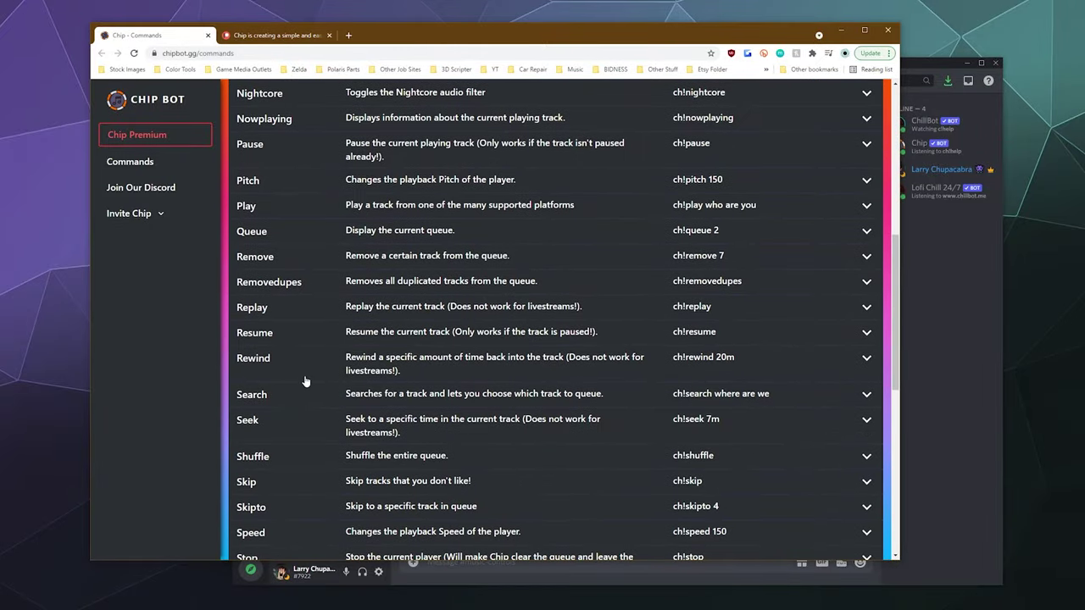
scroll(305, 381, "down", 2)
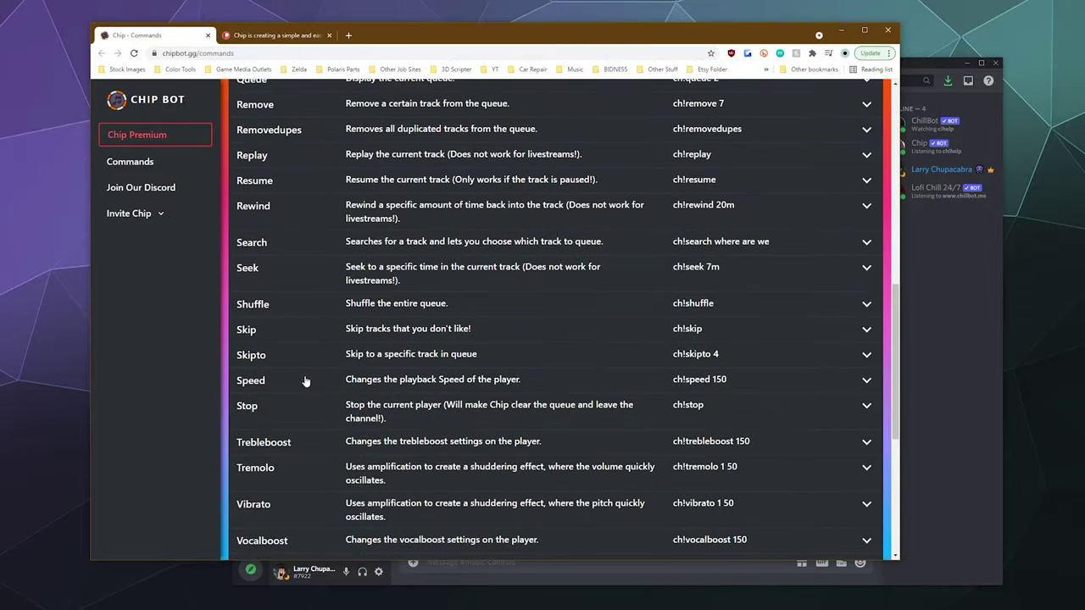
scroll(305, 382, "up", 7)
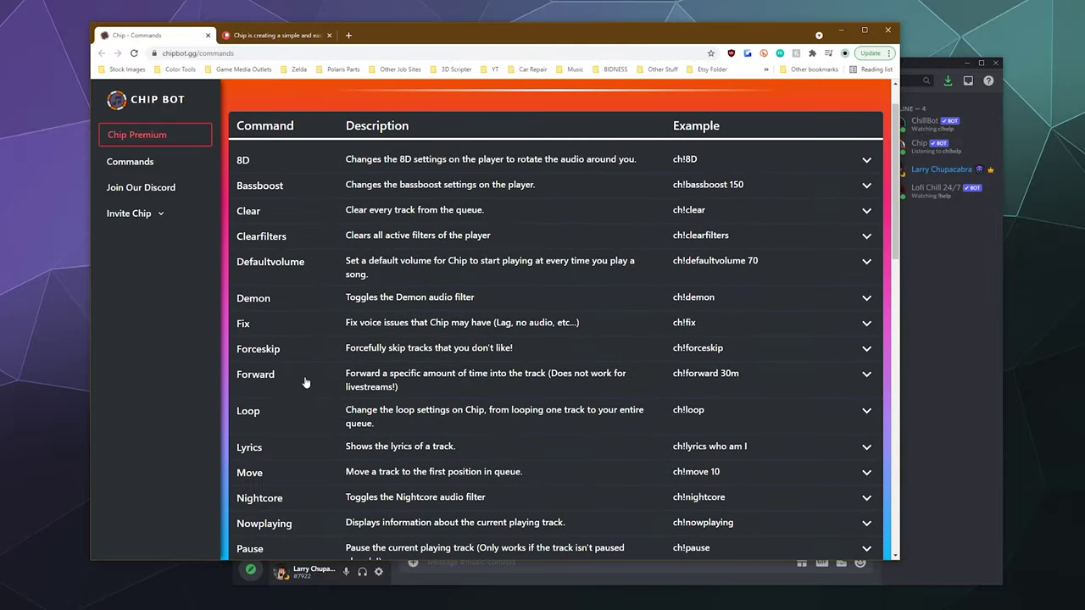
scroll(306, 382, "down", 3)
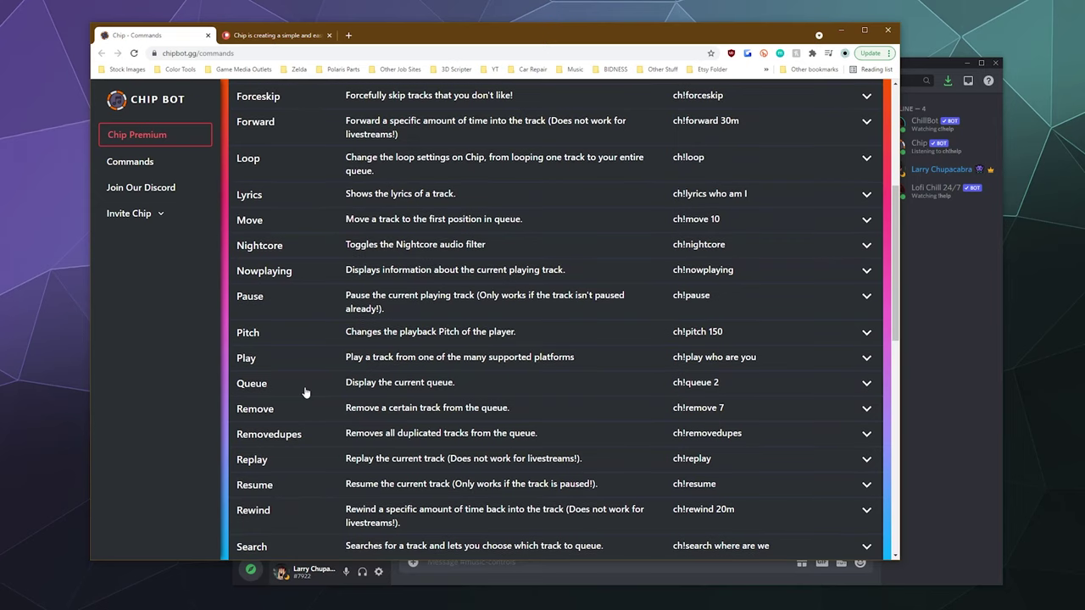
scroll(306, 392, "up", 3)
left_click(980, 449)
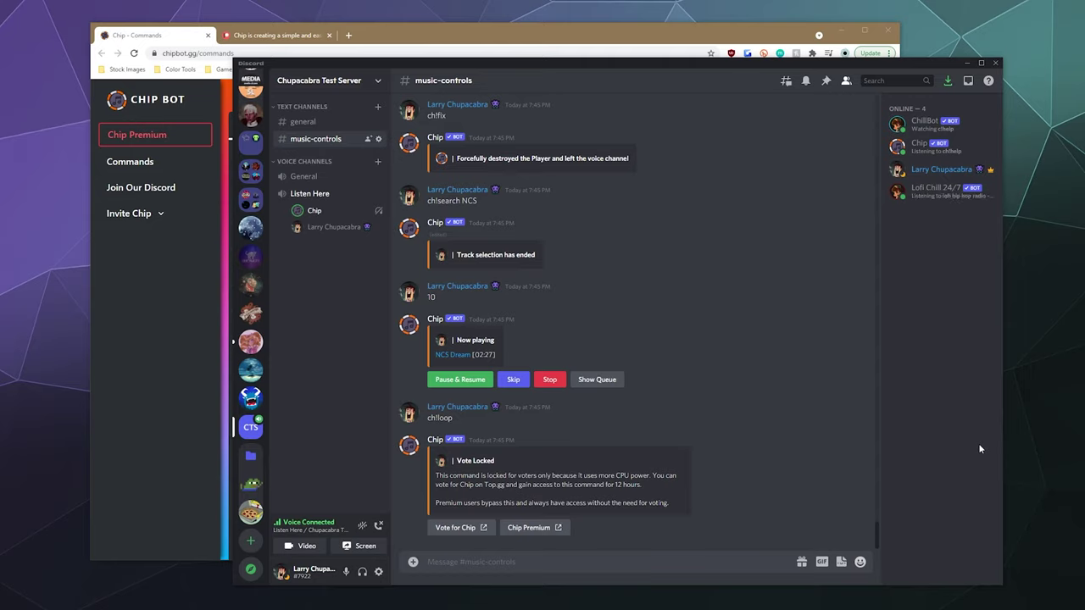
Show the Chip versions available to invite on the bot's website, and switch back to the Discord channel.
key("alt+Tab")
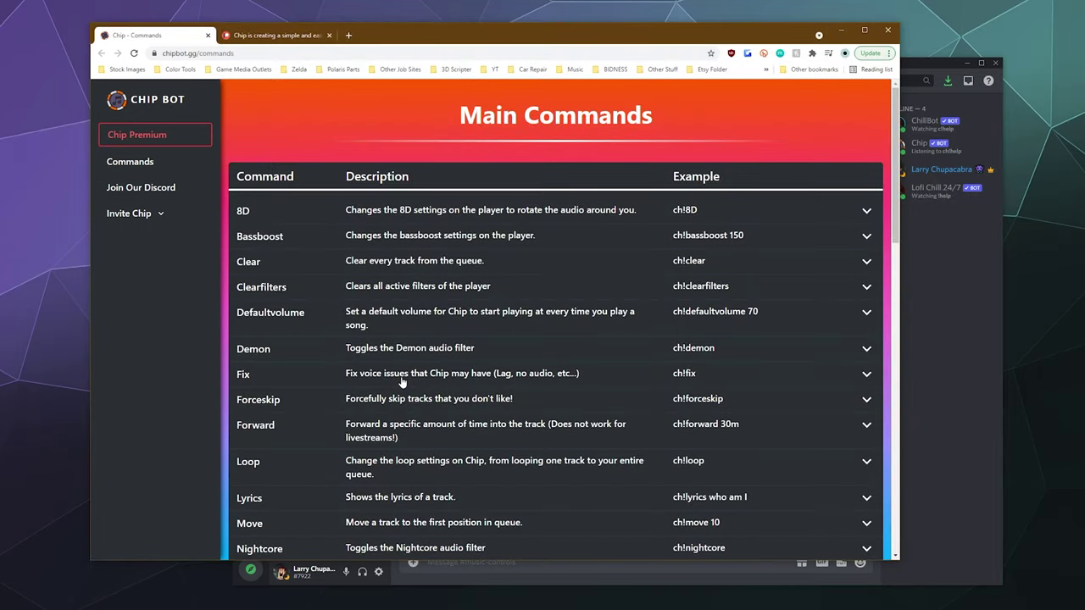
left_click(160, 217)
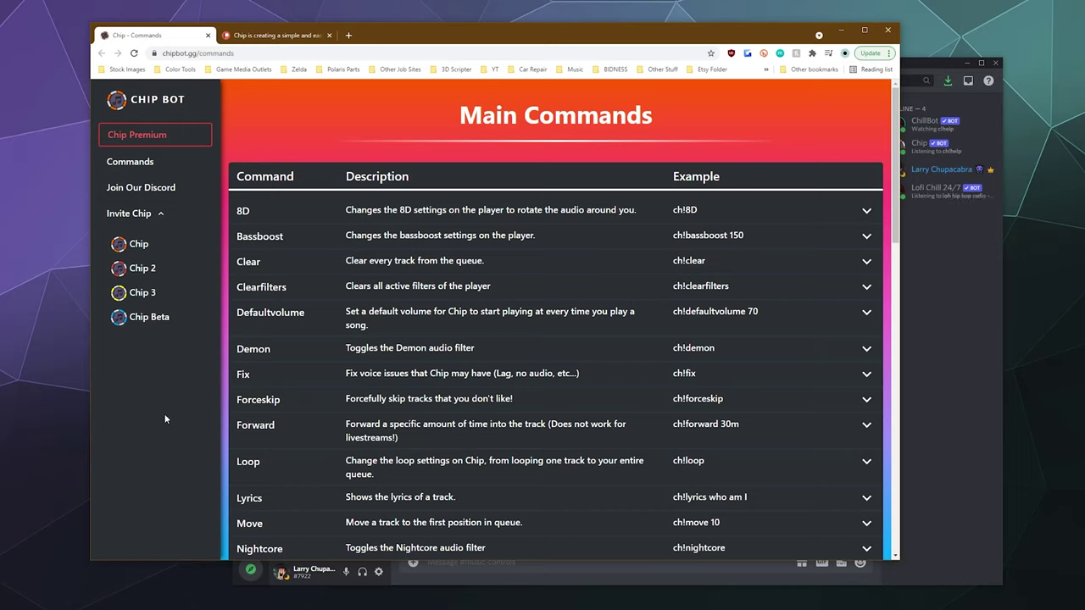
left_click(964, 325)
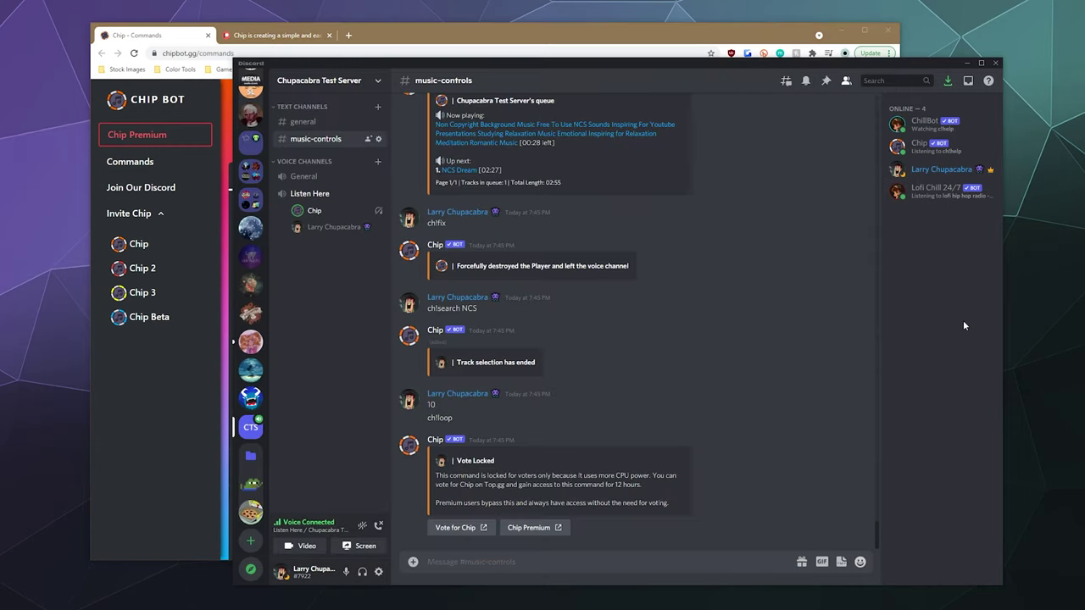